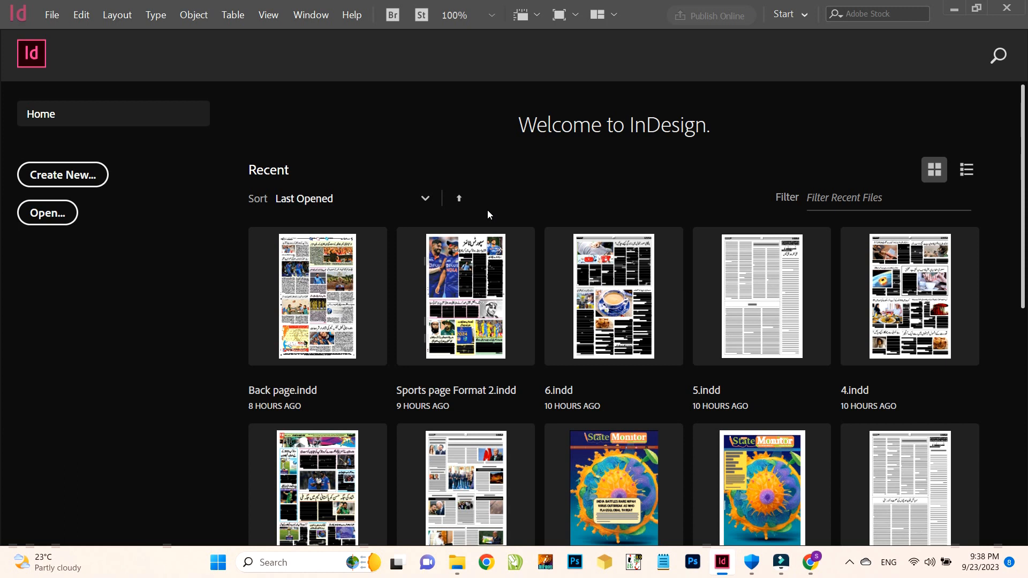
Start a new document with its units set to Centimeters and turn on the preview
click(38, 186)
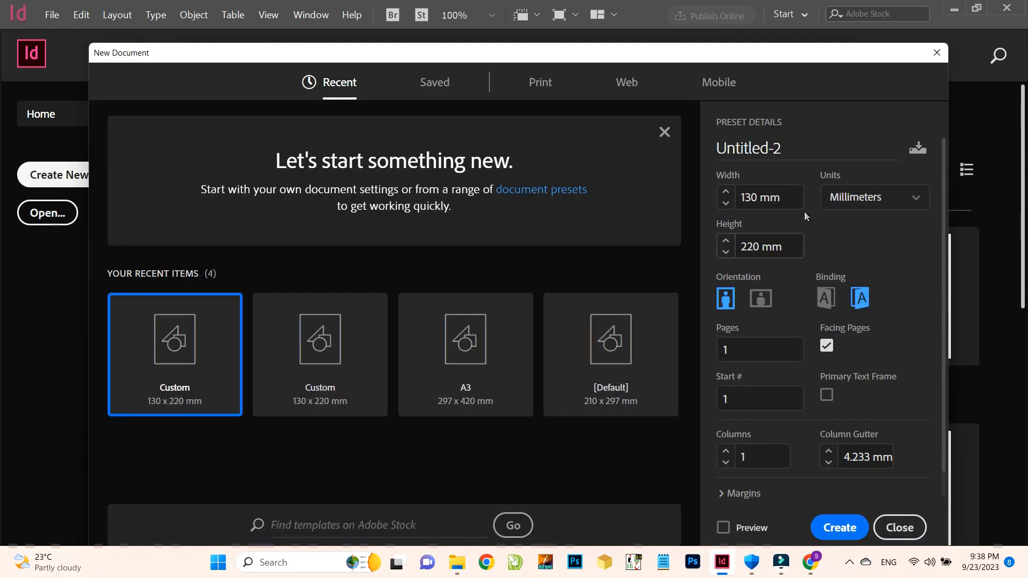
click(804, 149)
drag(804, 149, 676, 155)
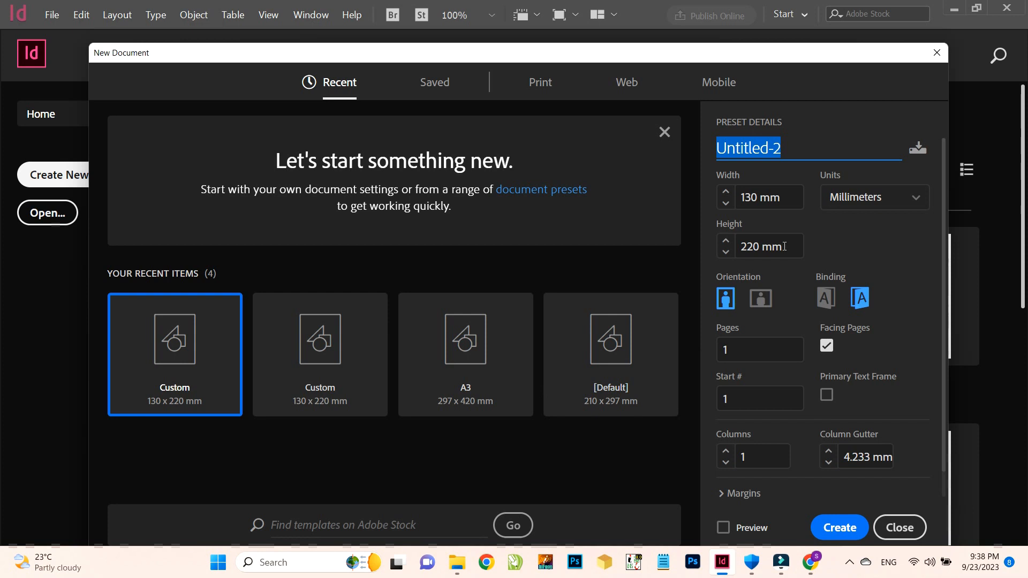
click(788, 198)
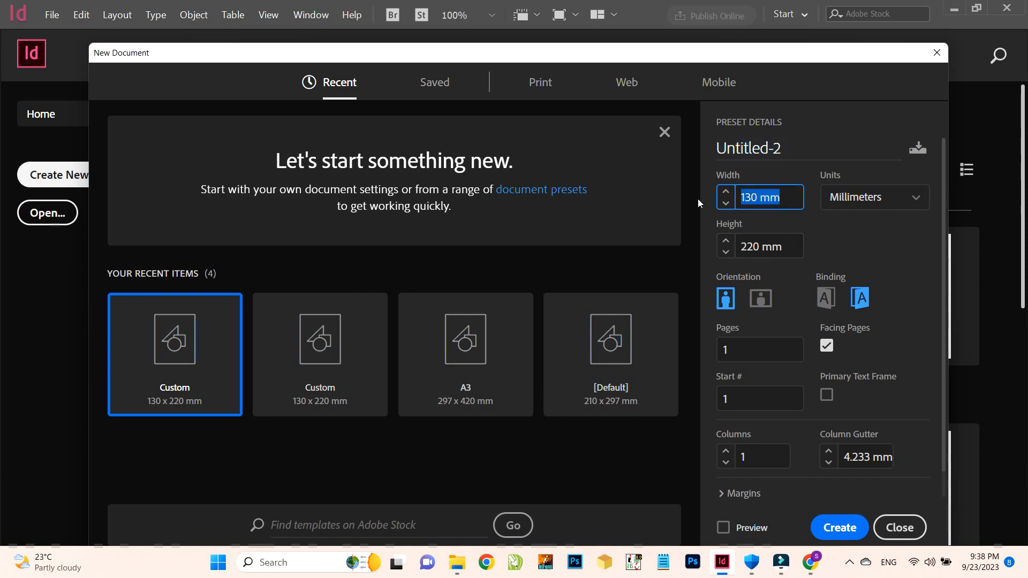
click(924, 198)
click(885, 340)
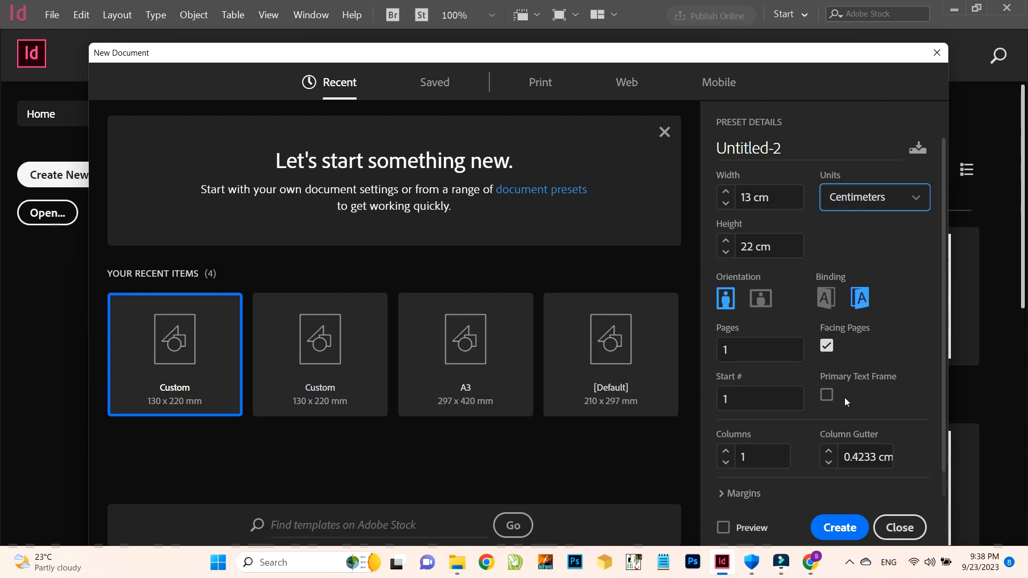
scroll(779, 396, down, 1)
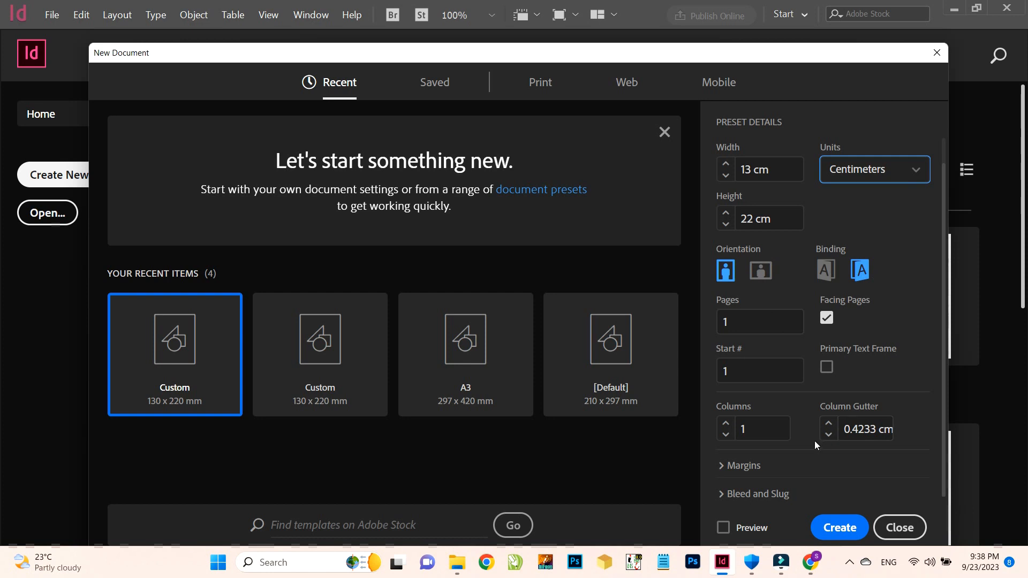
click(751, 529)
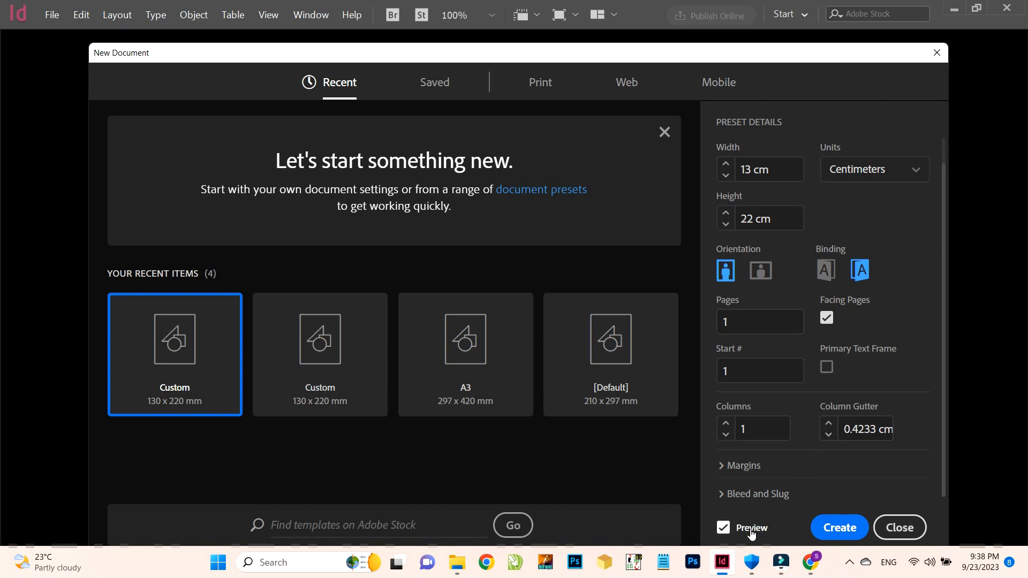
mouse_move(604, 60)
mouse_down()
mouse_move(650, 403)
mouse_move(585, 78)
mouse_move(592, 47)
mouse_up()
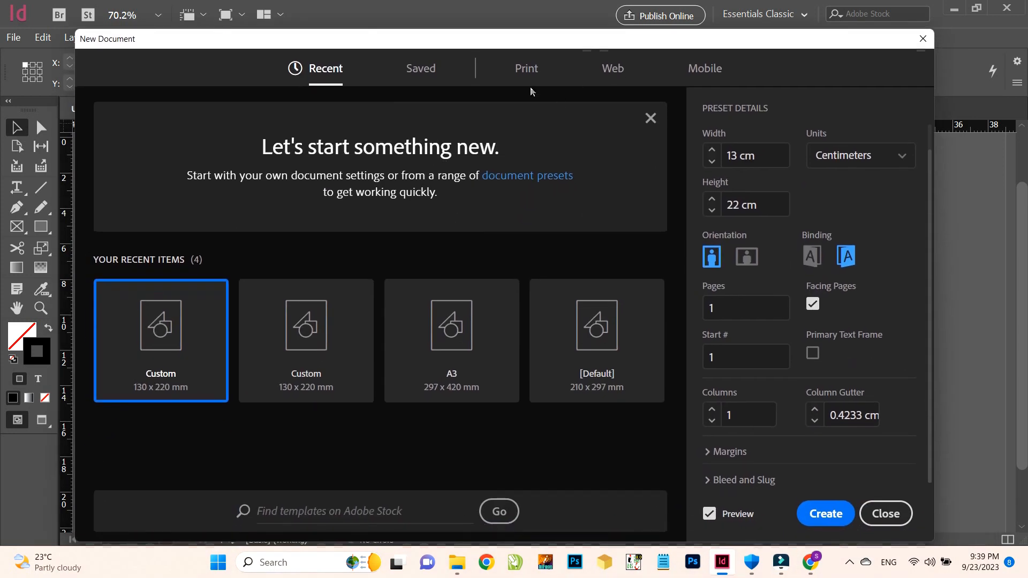
Look through the blank document presets for print, web and mobile
click(528, 68)
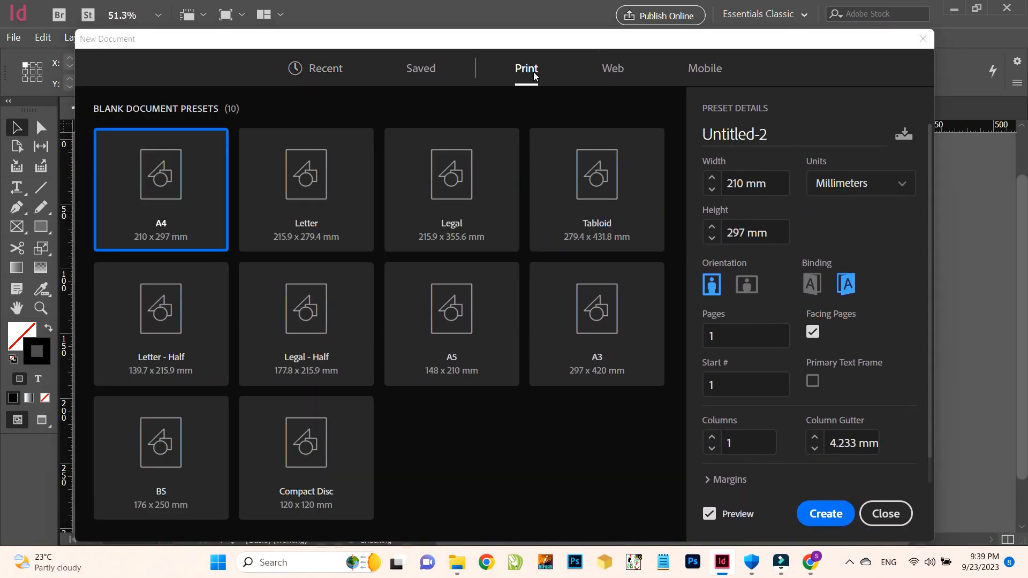
click(612, 69)
click(705, 68)
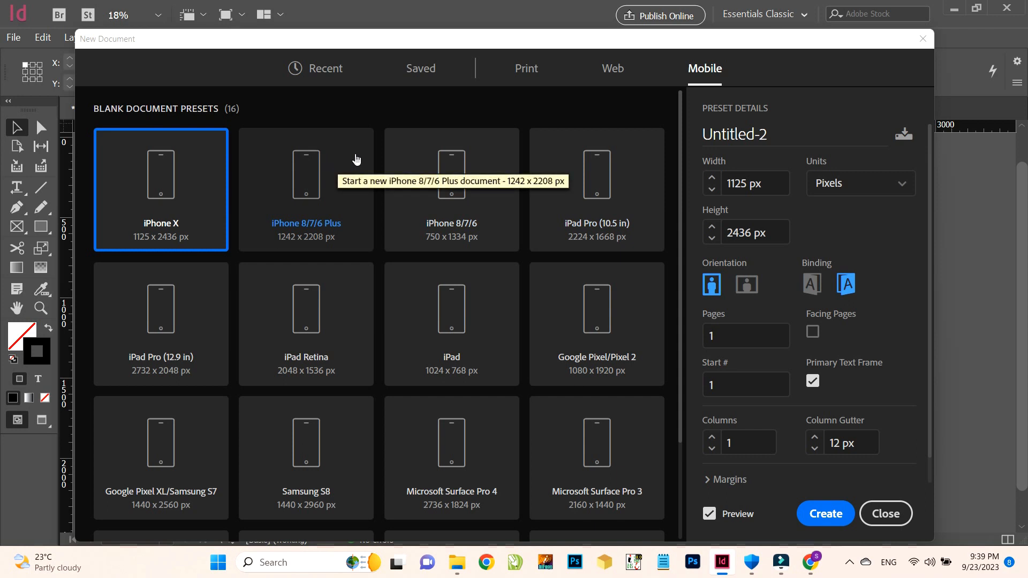
scroll(356, 158, down, 2)
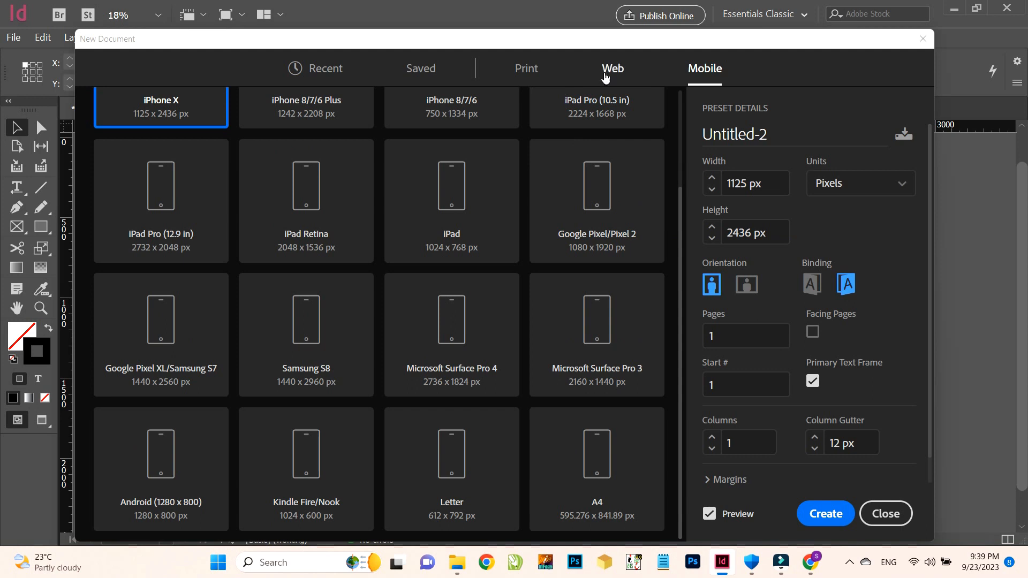
click(610, 69)
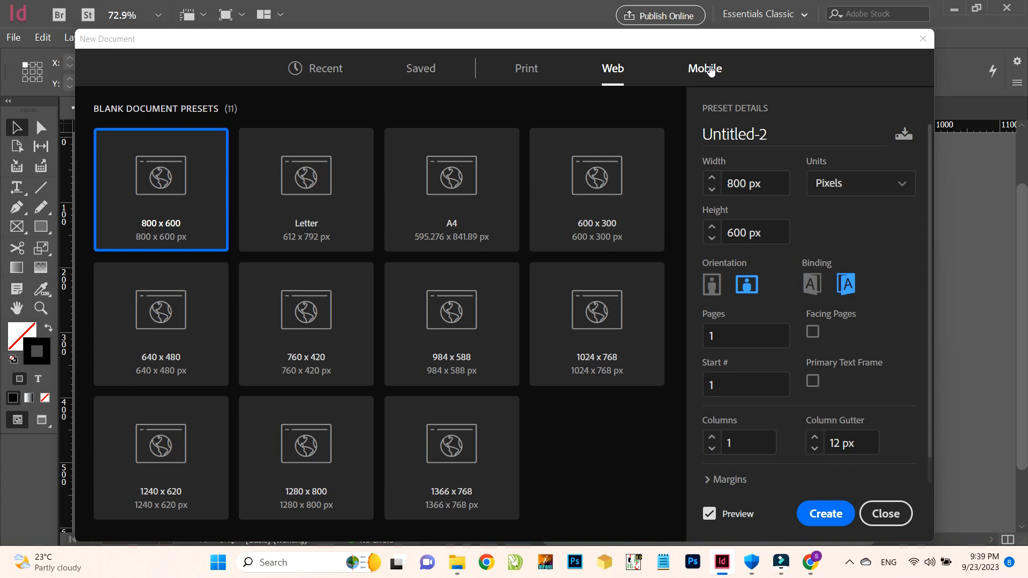
click(710, 70)
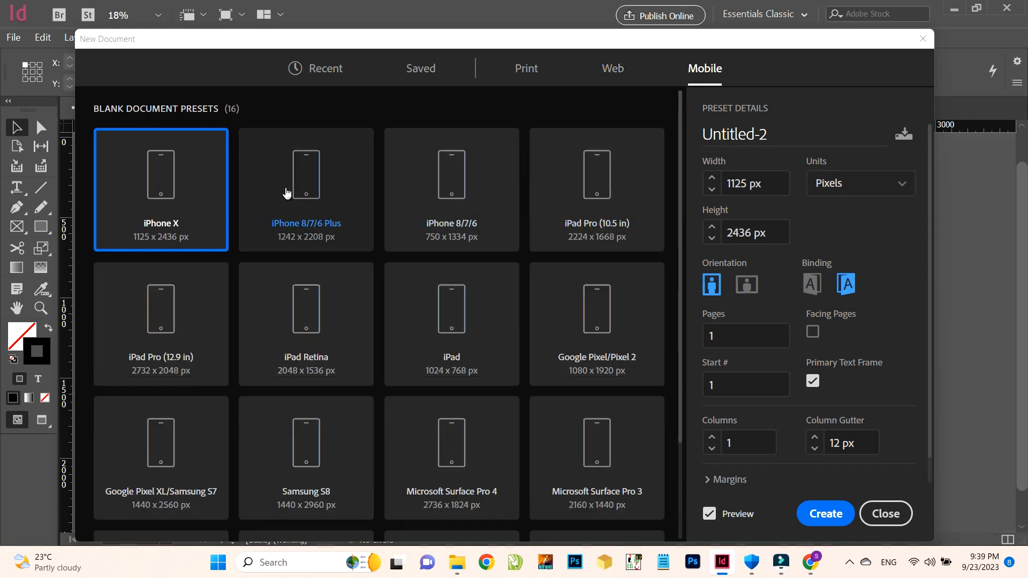
scroll(289, 195, down, 3)
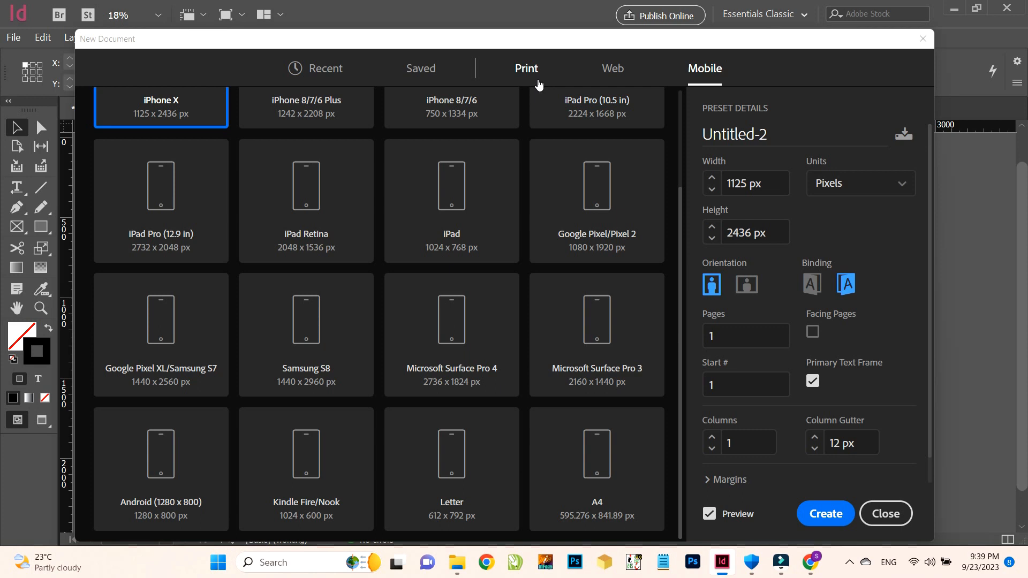
Create a portrait document from the A4 print preset, 210 x 297 mm
click(539, 85)
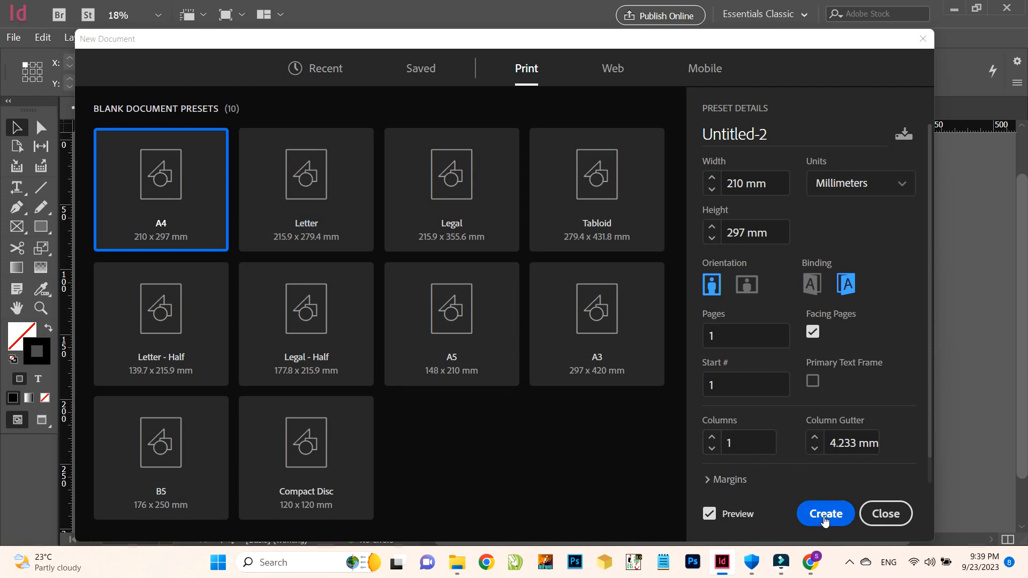
click(827, 523)
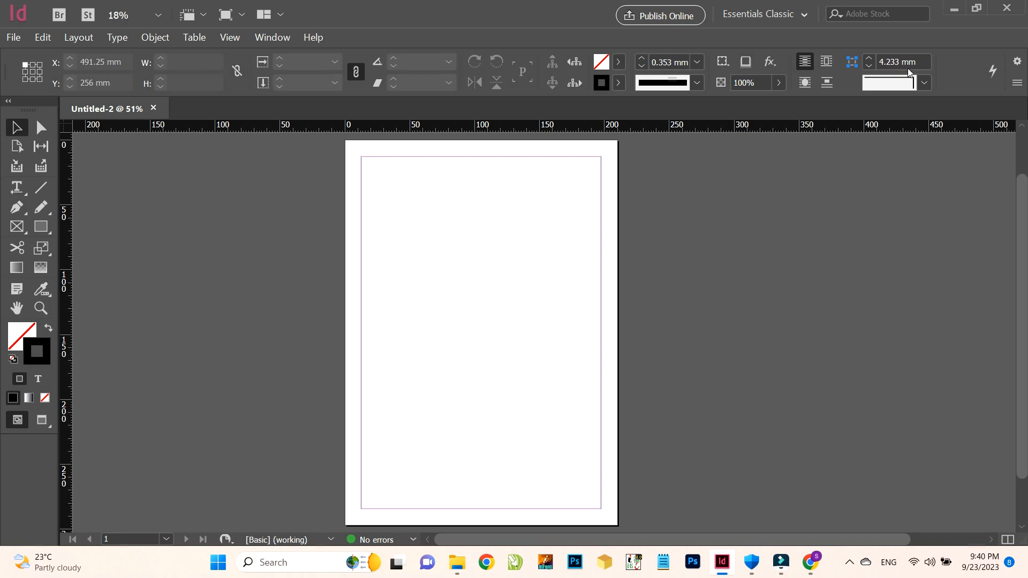
Try the Advanced, Book and Digital Publishing workspaces and return to Essentials Classic
click(764, 20)
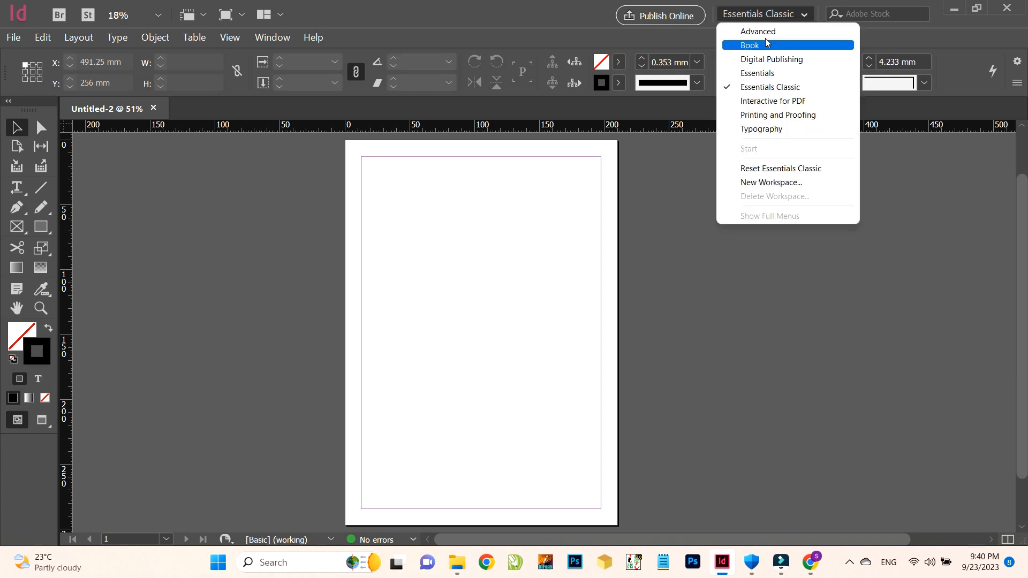
click(767, 30)
click(774, 15)
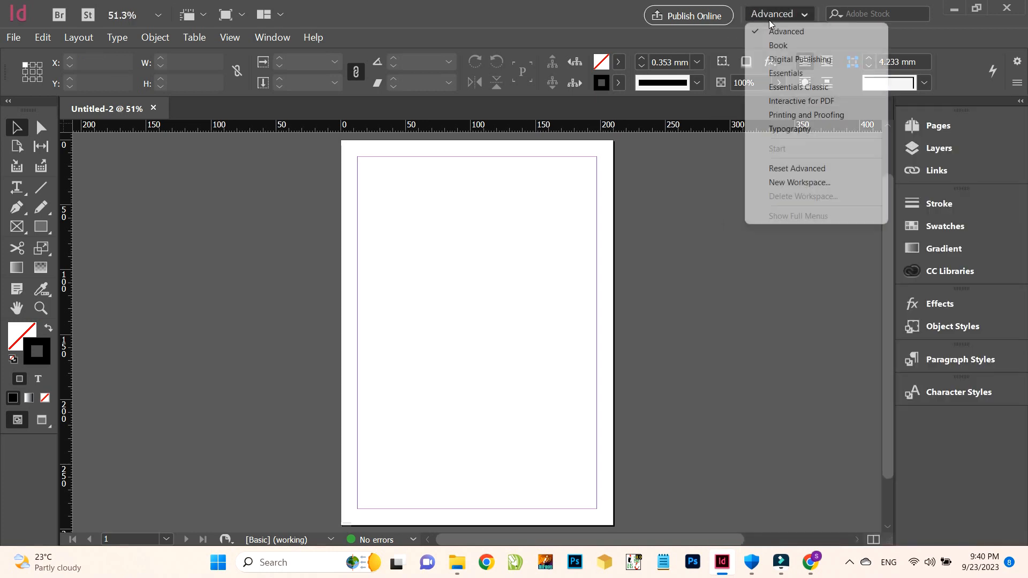
click(779, 45)
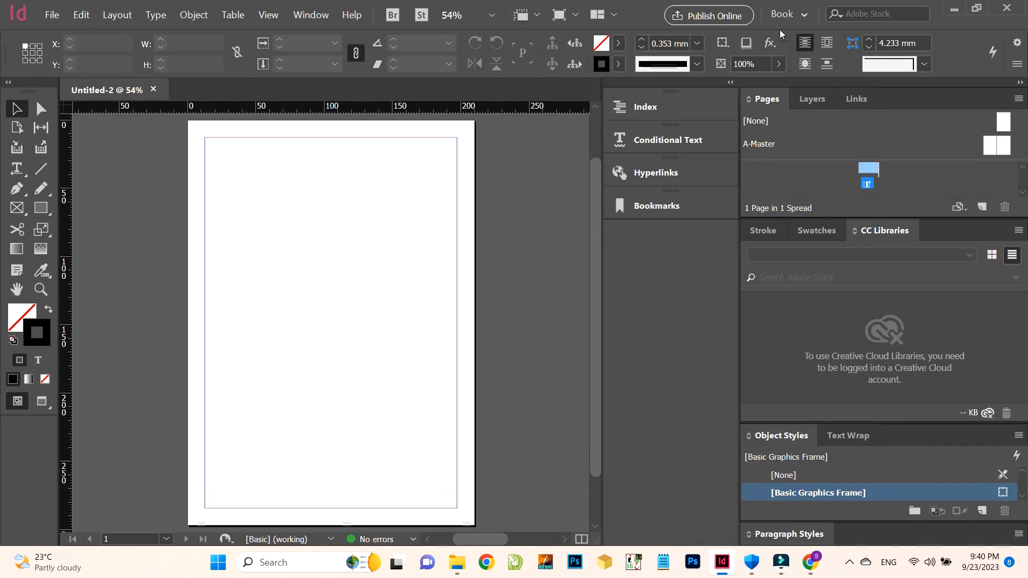
click(783, 16)
click(798, 59)
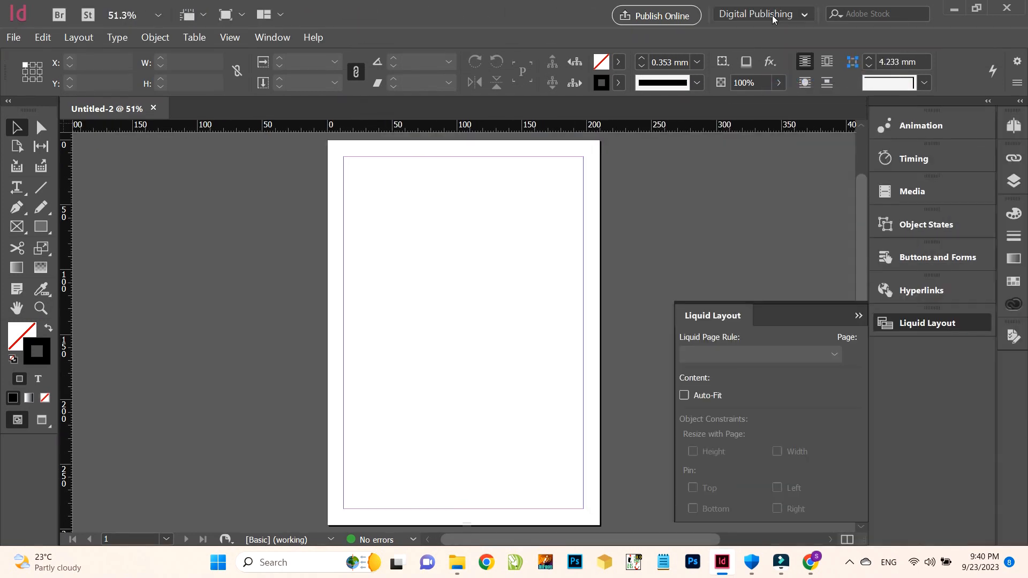
click(774, 16)
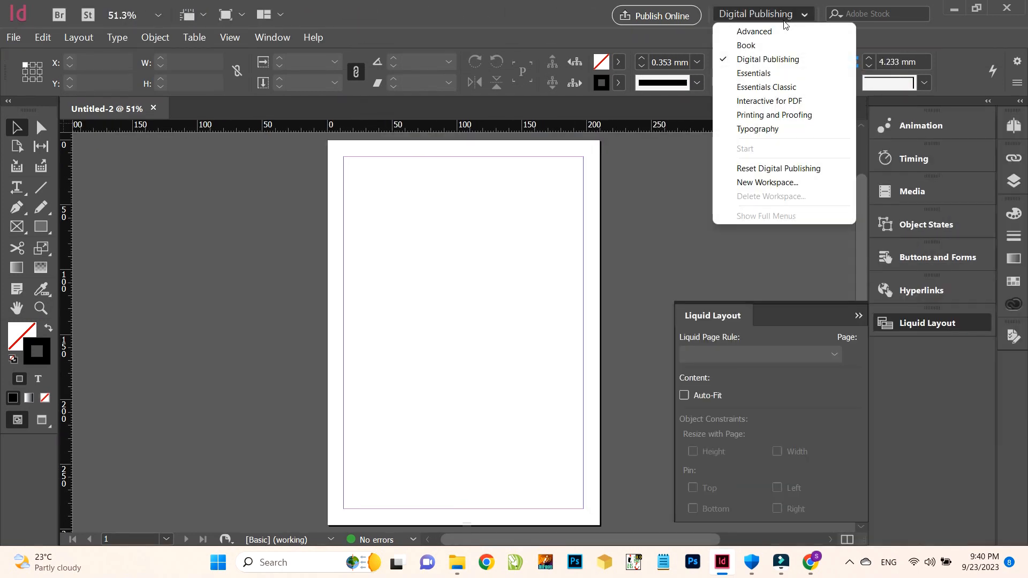
click(784, 88)
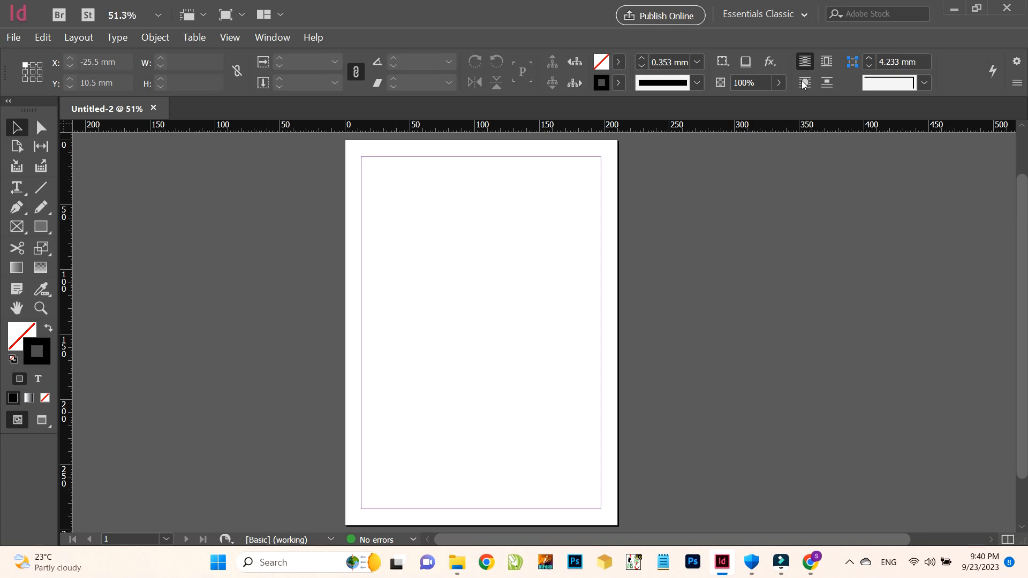
Draw a rectangle about 72 by 97 mm in the upper half of the page and set its X position to 45 mm
click(41, 226)
drag(400, 186, 494, 312)
double_click(81, 63)
text(45)
key(Return)
Increase the rectangle's width to 77 mm
click(161, 59)
click(161, 59)
click(161, 59)
click(161, 58)
click(162, 59)
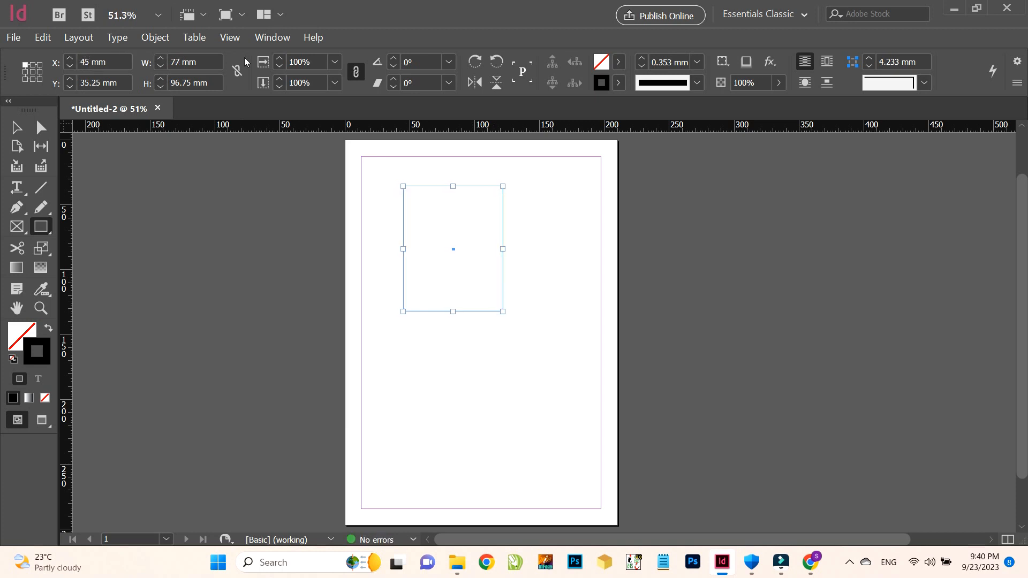
Scale the rectangle proportionally to 90%, leaving the scale setting at 100%
click(335, 62)
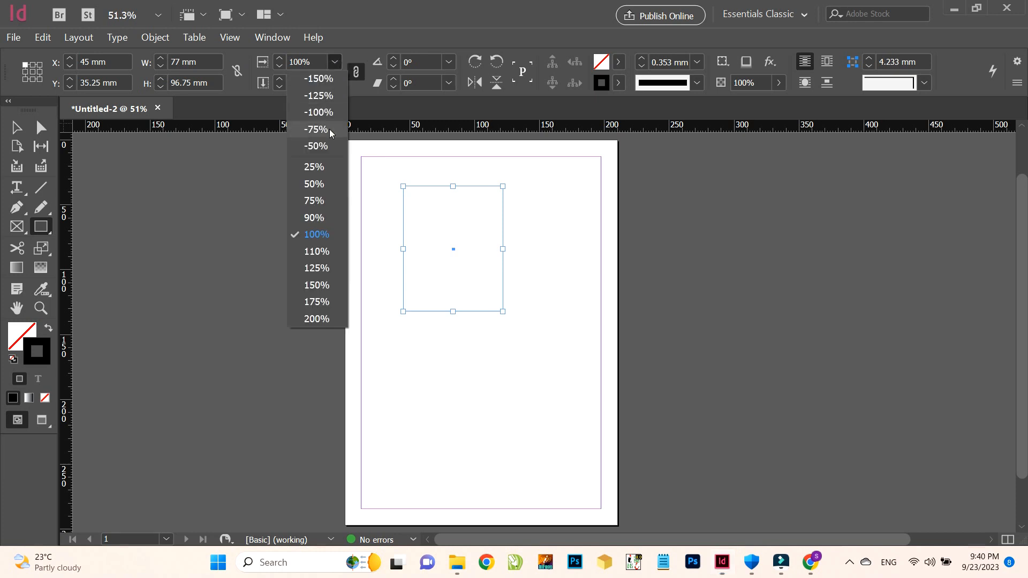
click(326, 218)
click(335, 62)
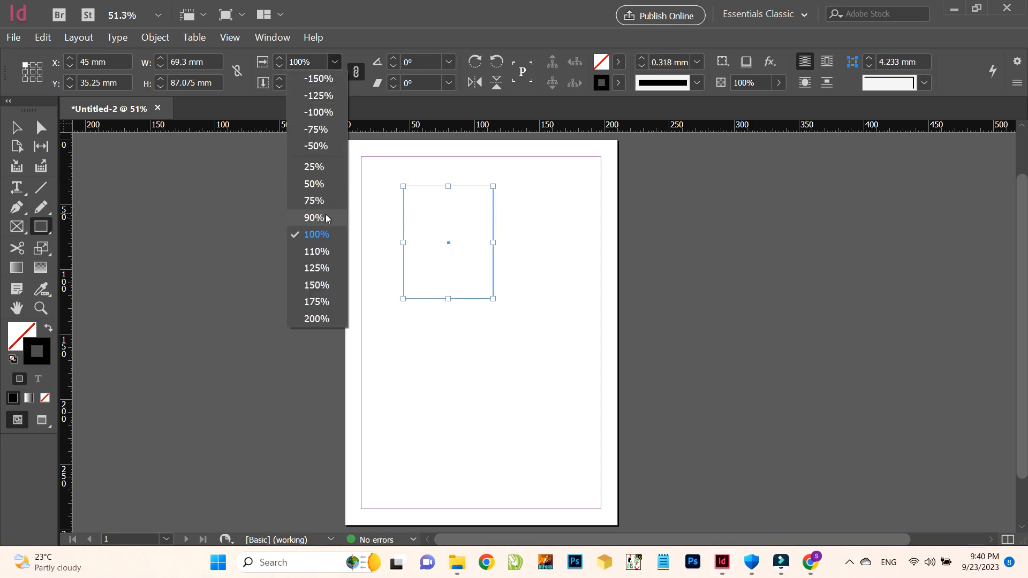
click(323, 232)
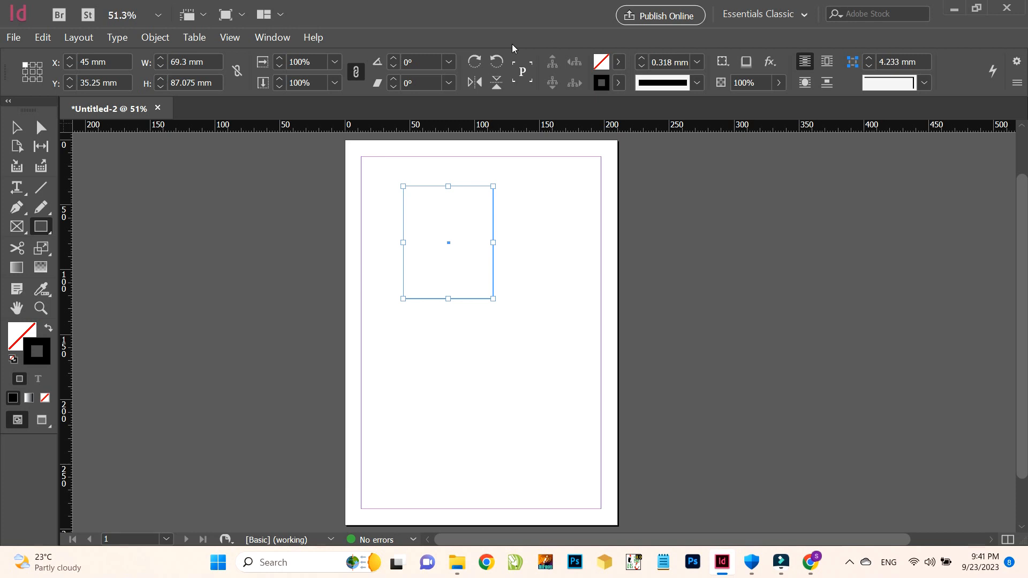
Fill the rectangle with magenta (C=0 M=100 Y=0 K=0) and set its stroke to yellow (C=0 M=0 Y=100 K=0)
click(619, 62)
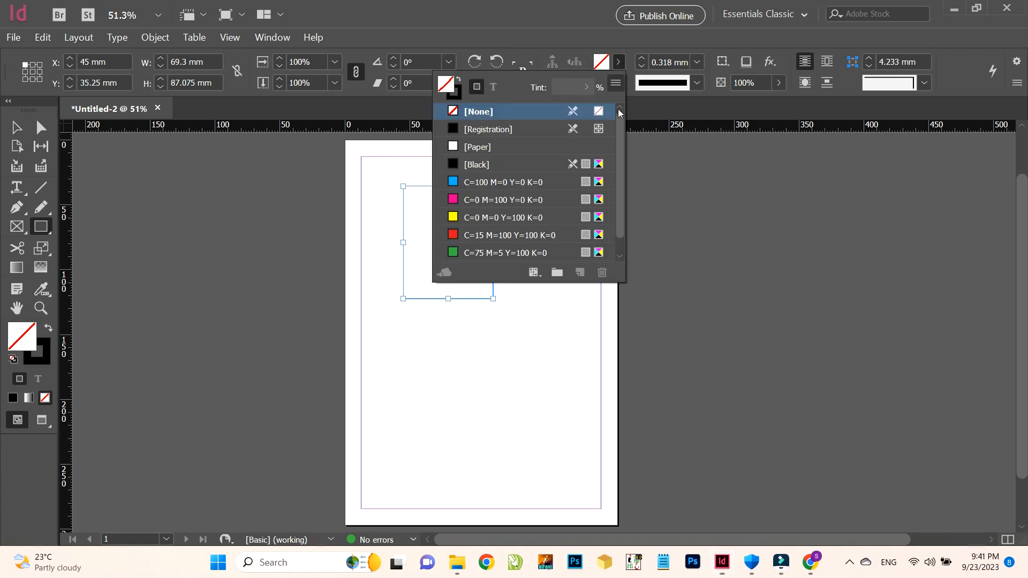
click(506, 200)
click(618, 83)
click(618, 83)
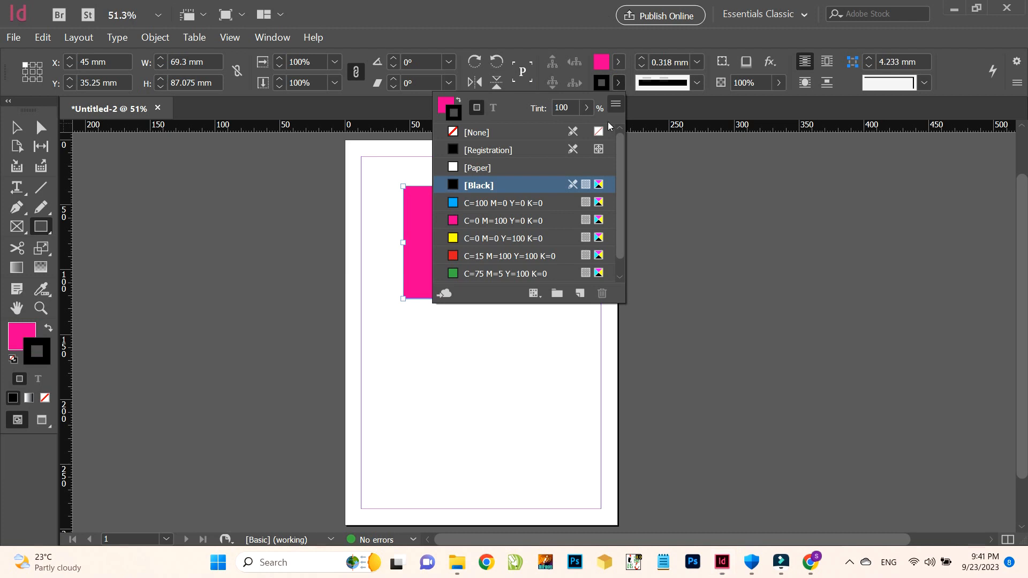
click(508, 239)
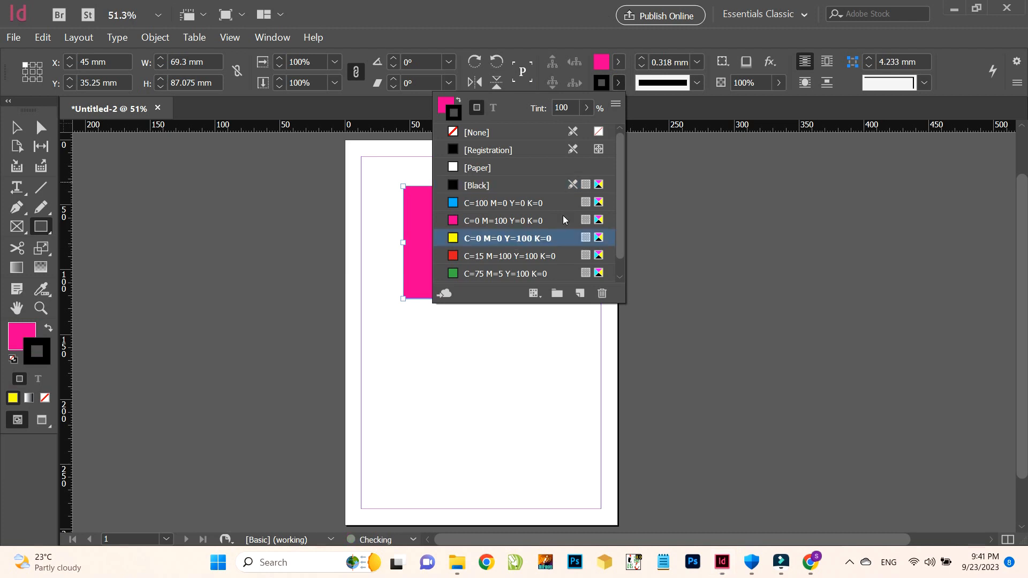
click(618, 62)
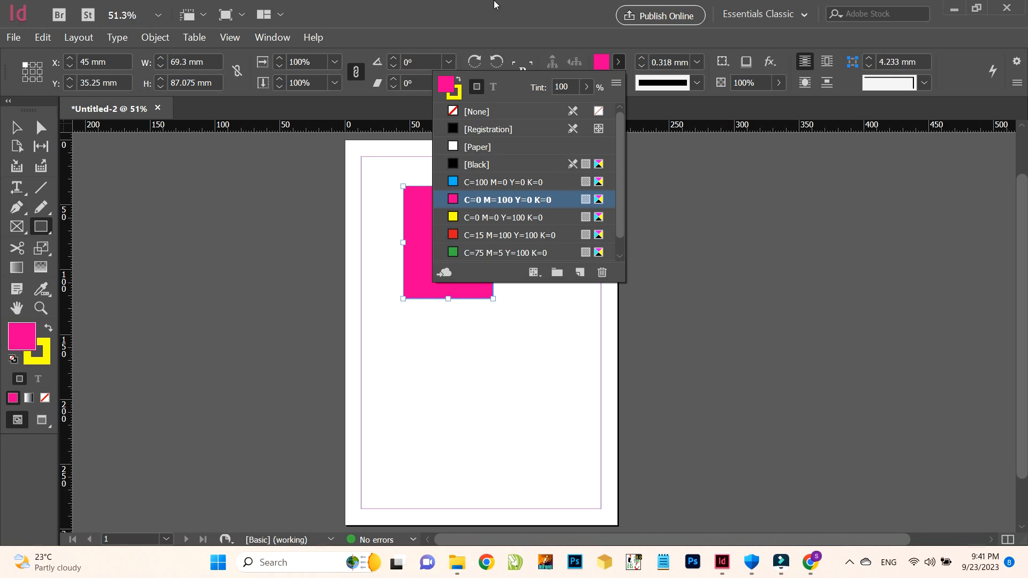
click(494, 5)
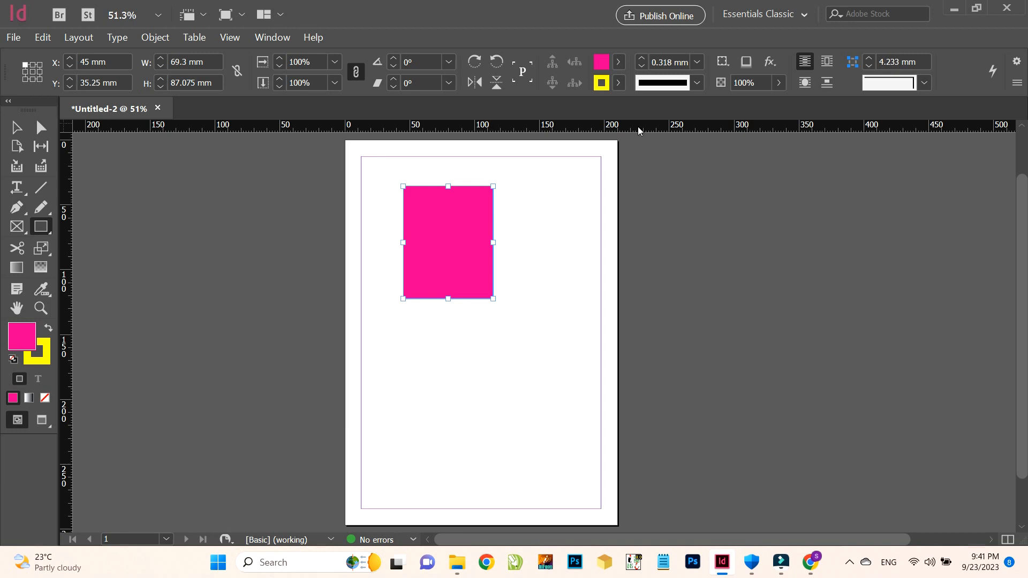
Examine the available object effects and the fill values in the Color Picker, and deselect the rectangle
click(771, 61)
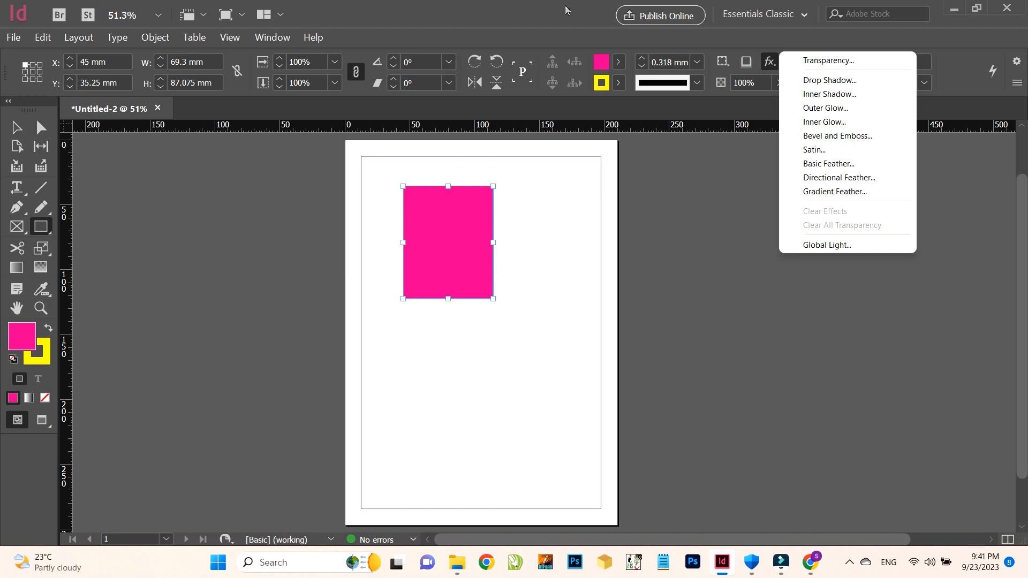
click(411, 2)
click(17, 127)
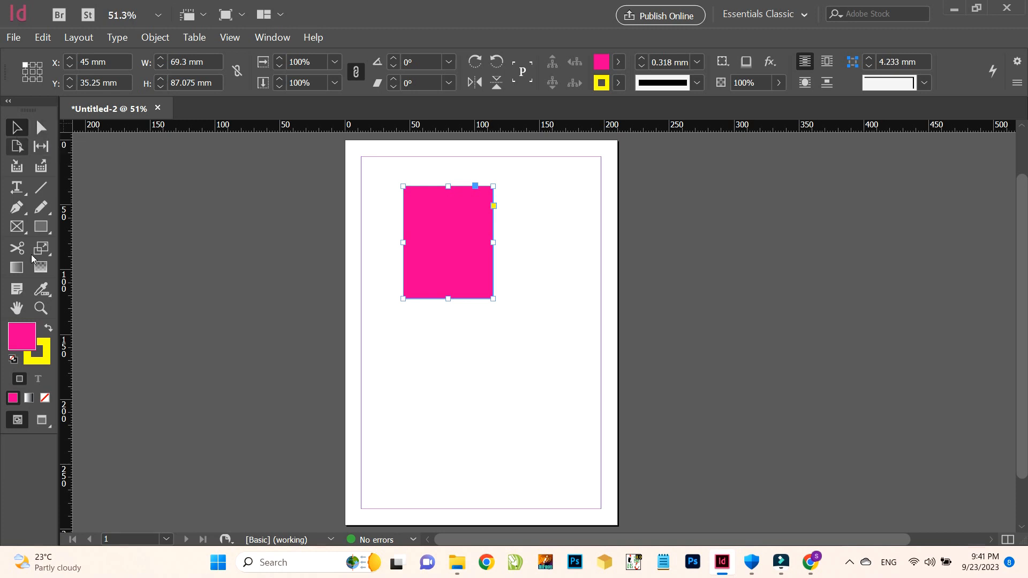
double_click(29, 339)
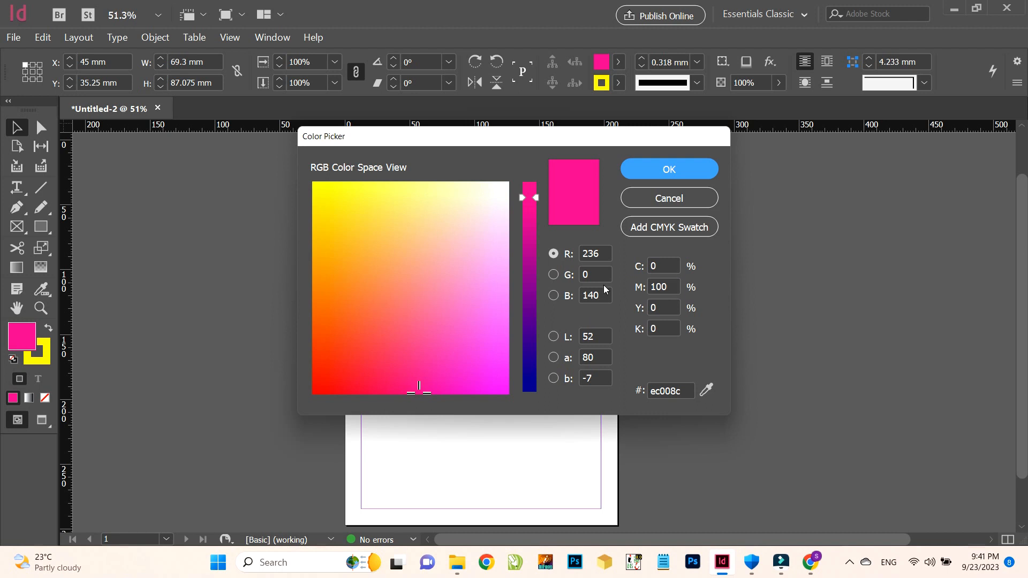
click(666, 201)
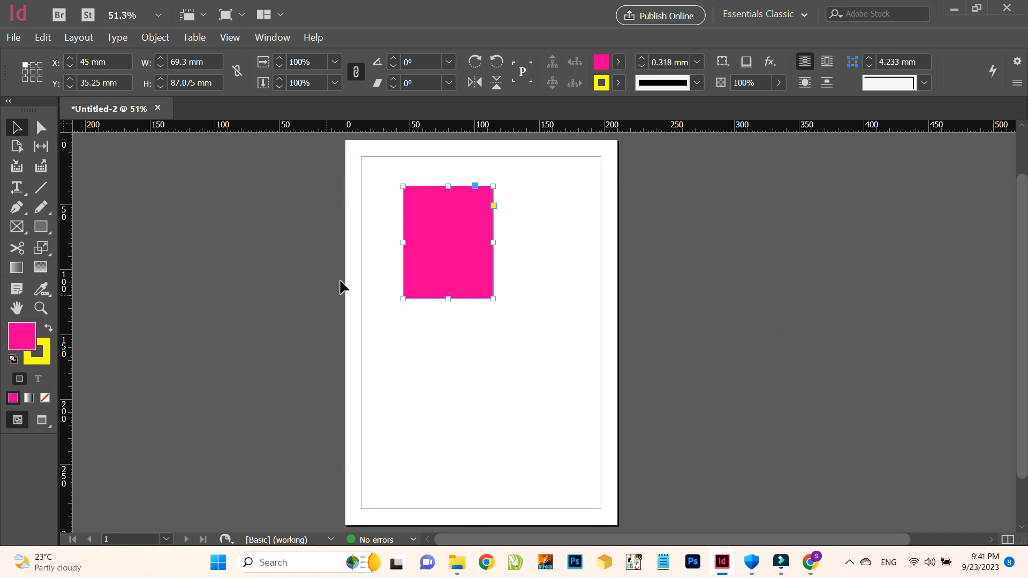
click(349, 149)
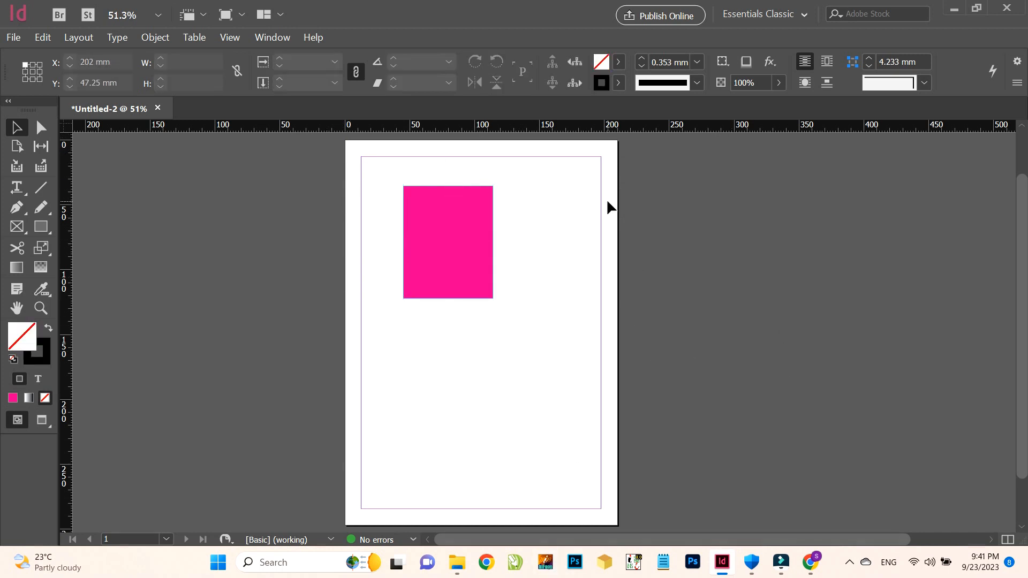
Draw a trial rectangle about 115 by 144 mm on the pasteboard beside the page, filled with cyan (C=100 M=0 Y=0 K=0), and delete it
click(41, 226)
drag(147, 206, 298, 393)
click(16, 127)
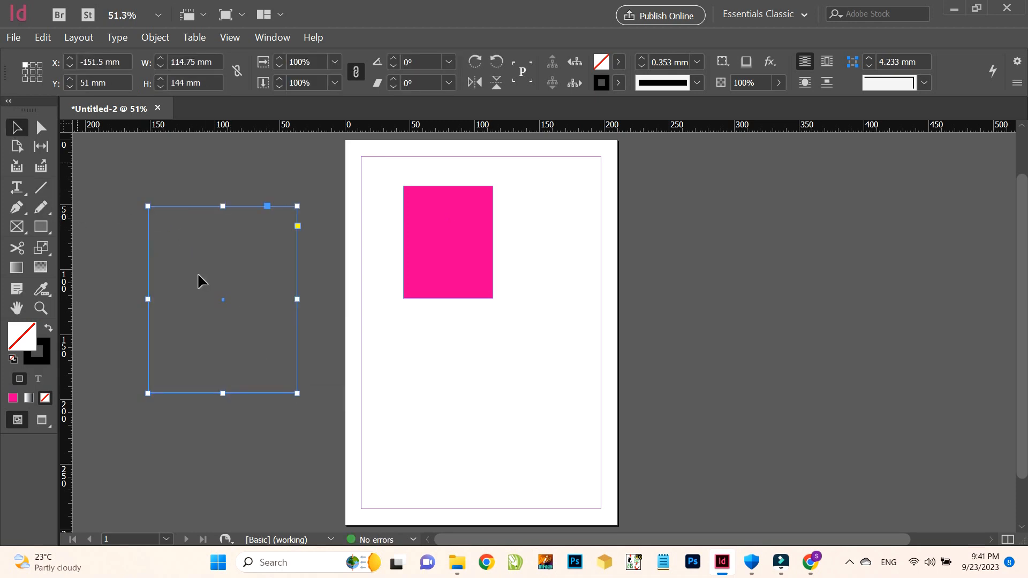
click(619, 61)
click(538, 183)
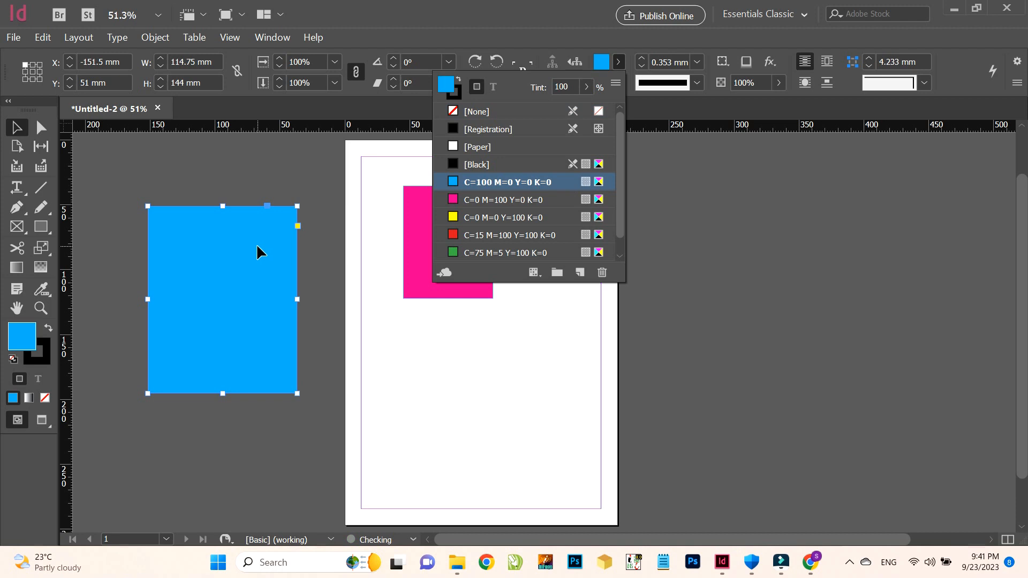
key(Delete)
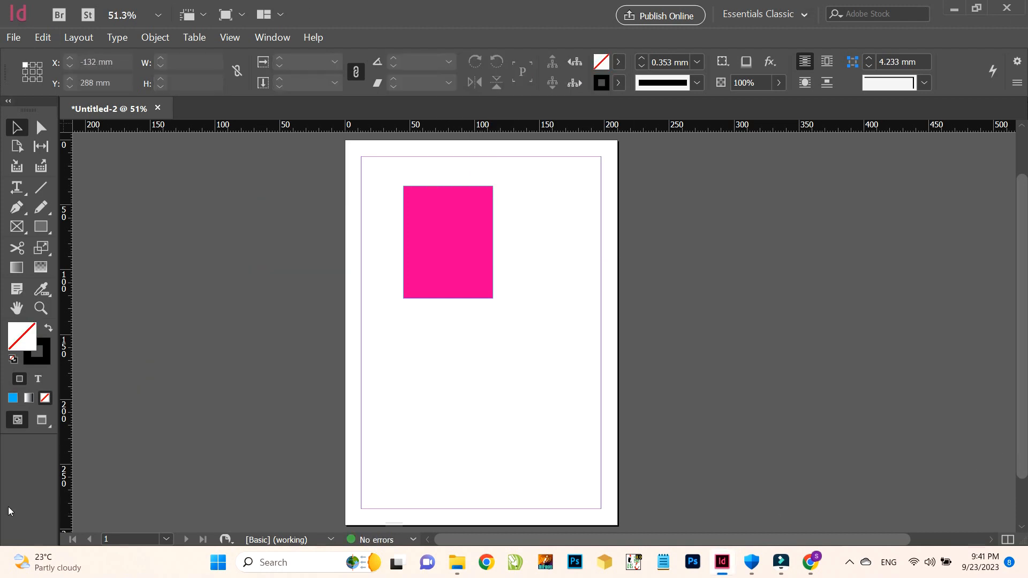
click(284, 14)
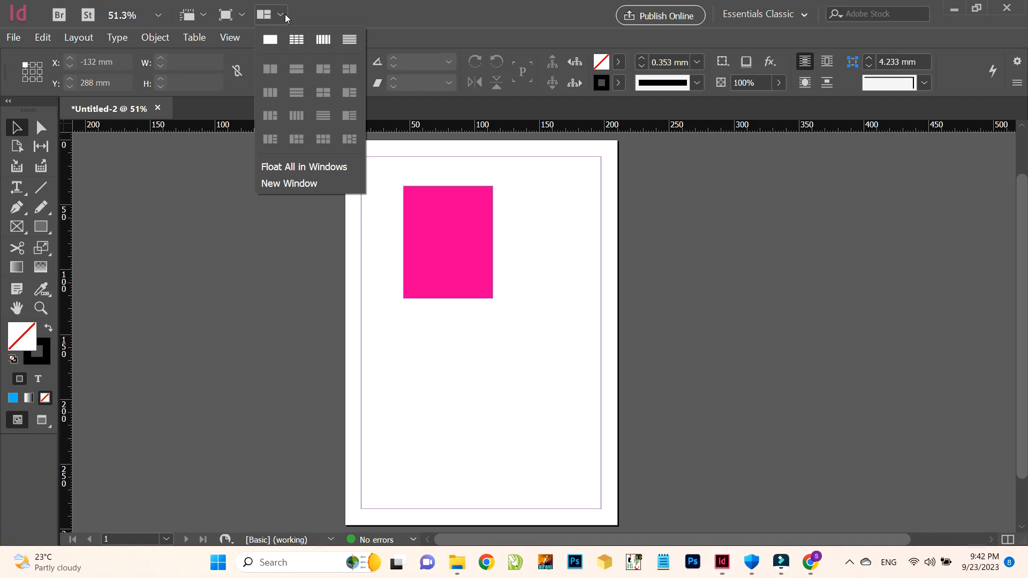
click(394, 13)
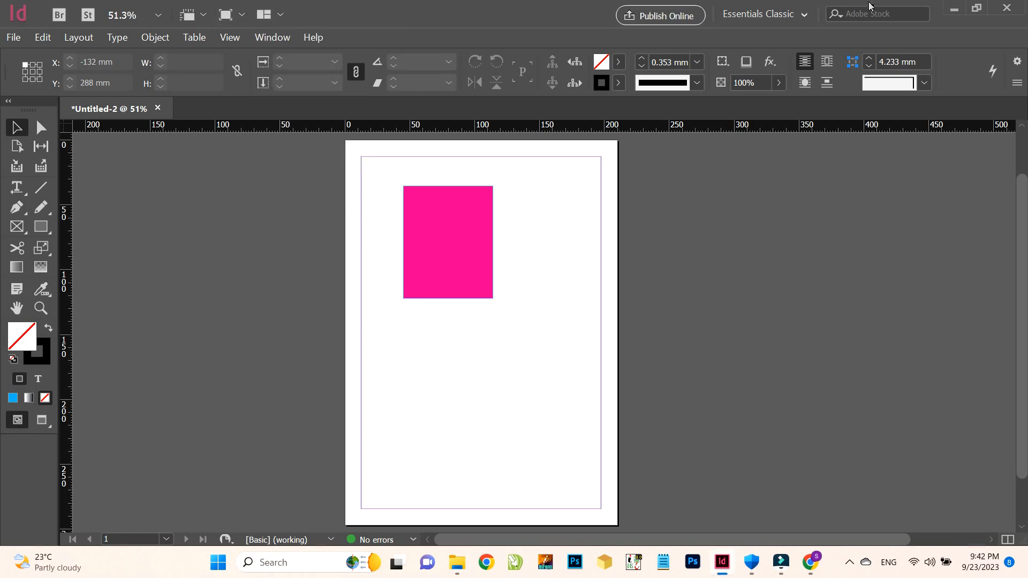